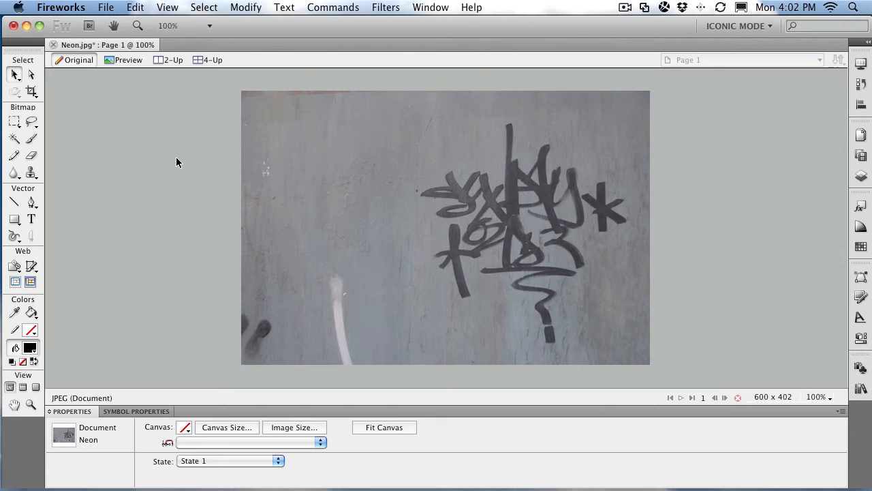
- Draw a 600 x 402 rectangle covering the whole wall image and change its fill to a Radial gradient
left_click(14, 220)
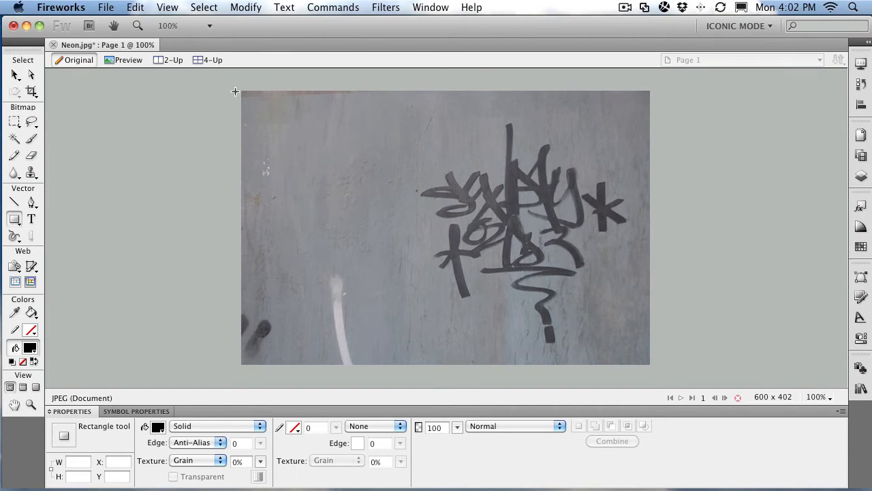
left_click_drag(242, 91, 649, 364)
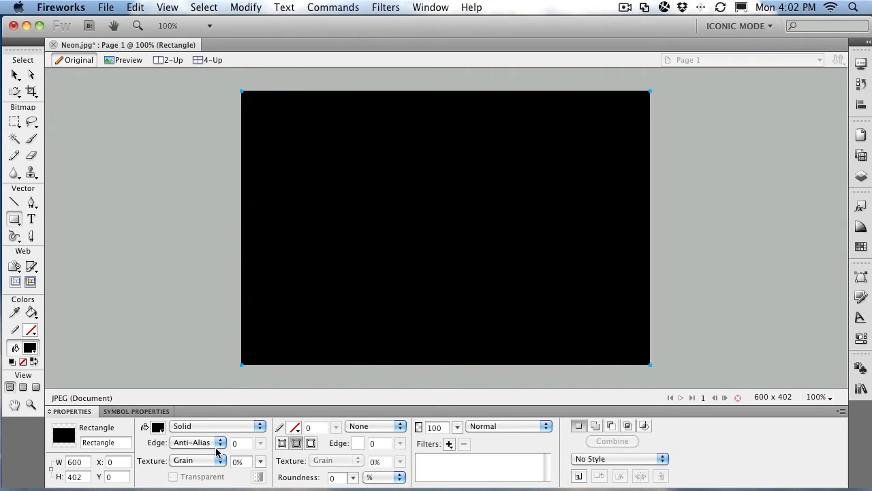
left_click(184, 427)
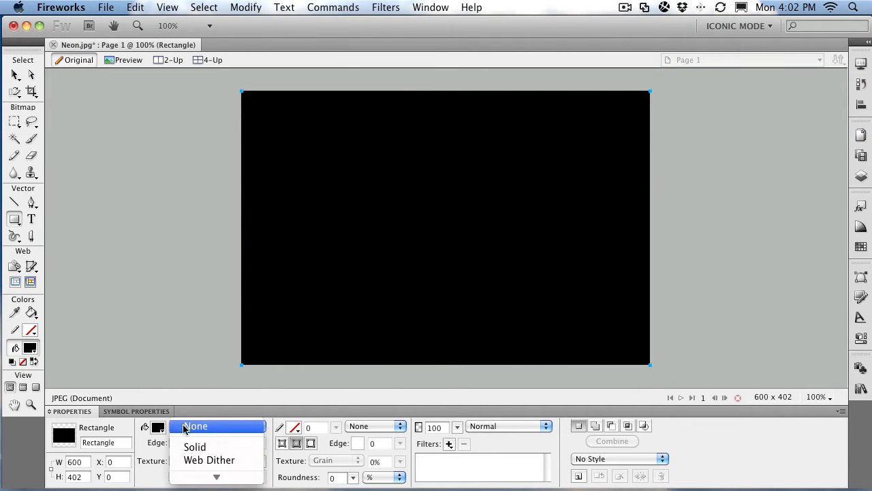
mouse_move(204, 440)
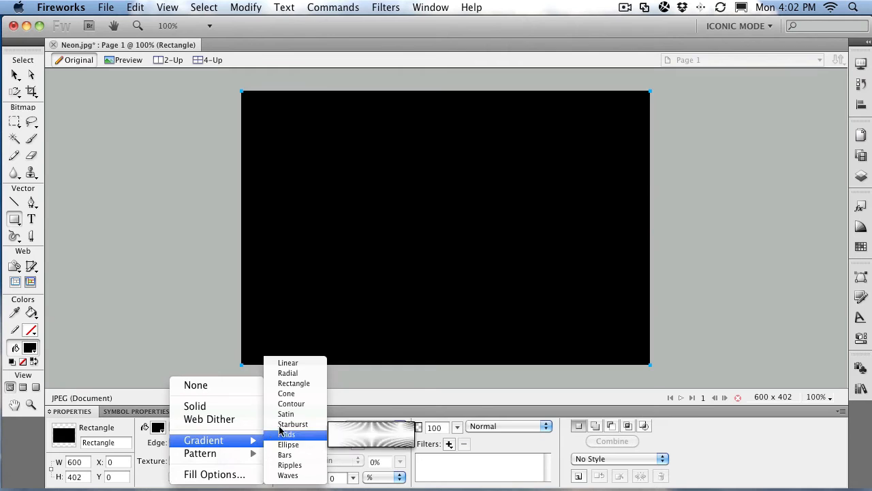
left_click(287, 374)
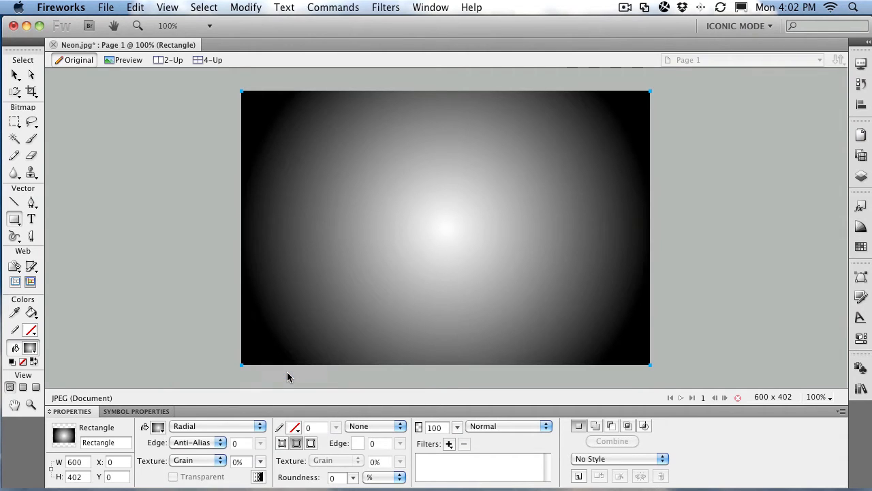
- Make the radial gradient's white inner stop black and lower that stop's opacity so the centre is partly transparent
left_click(156, 428)
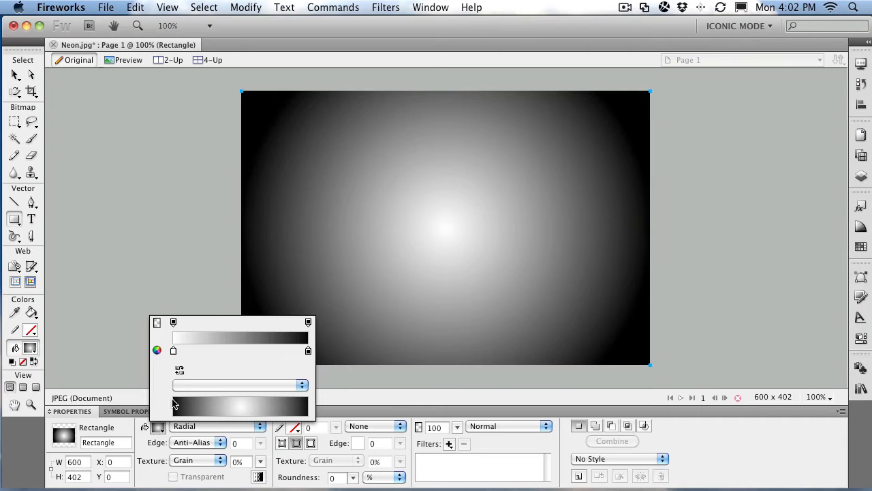
left_click(173, 350)
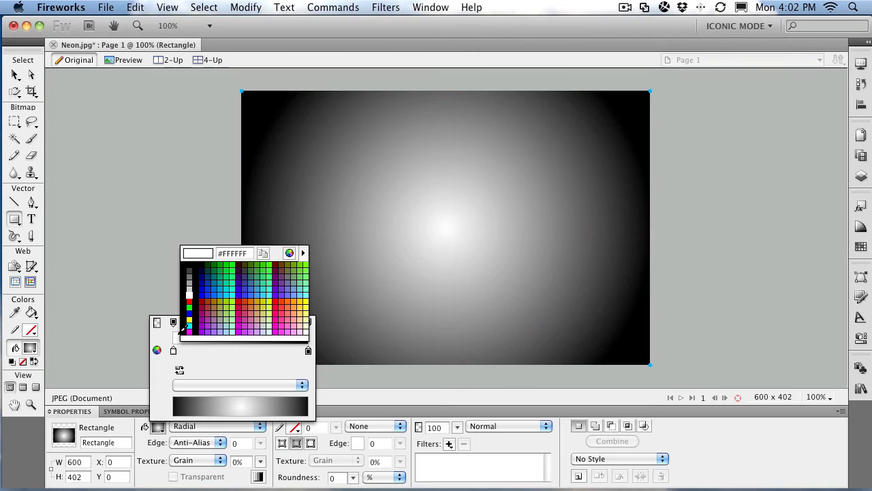
left_click(188, 266)
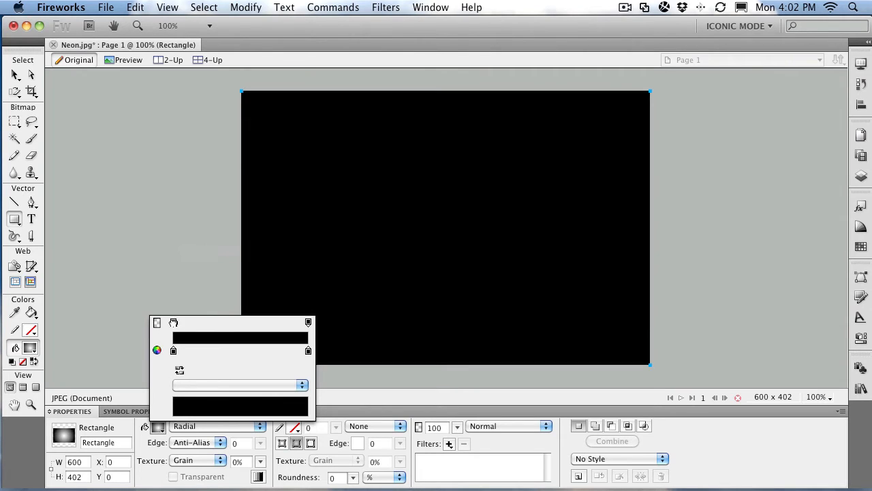
left_click(173, 323)
left_click_drag(278, 304, 216, 307)
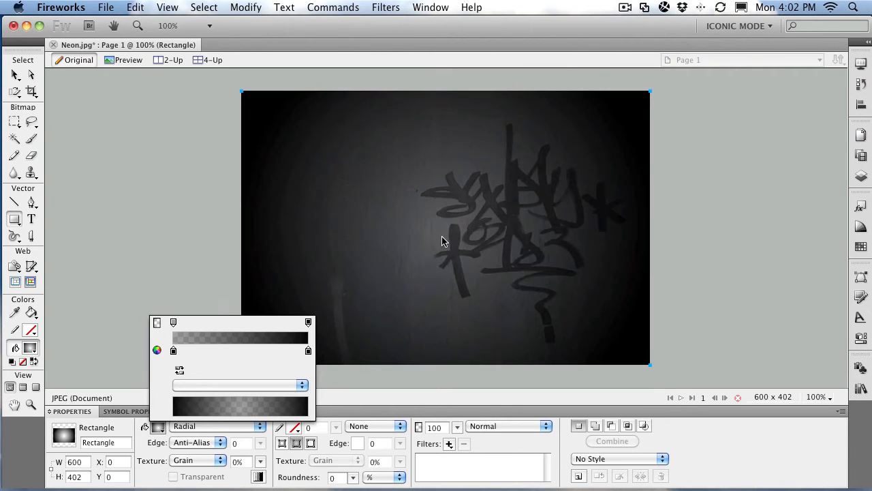
left_click(203, 278)
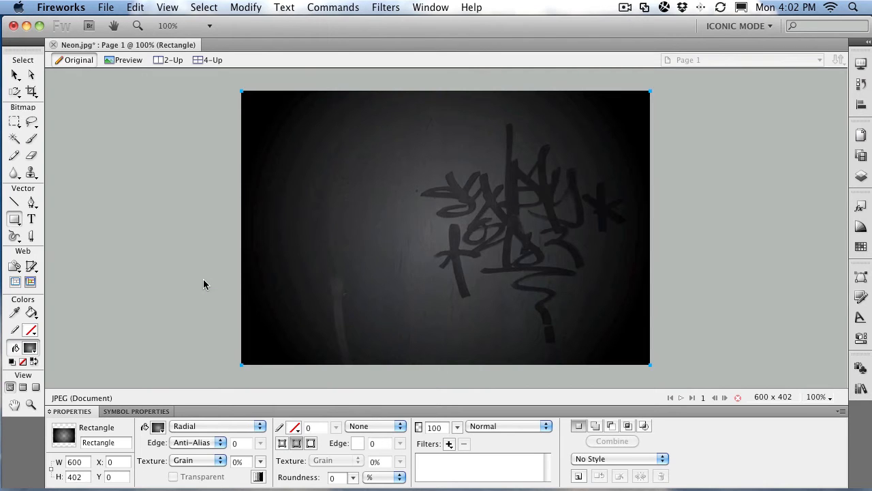
- Shift the gradient's centre toward the upper left of the wall and extend its end point to near the lower-right corner
left_click(15, 75)
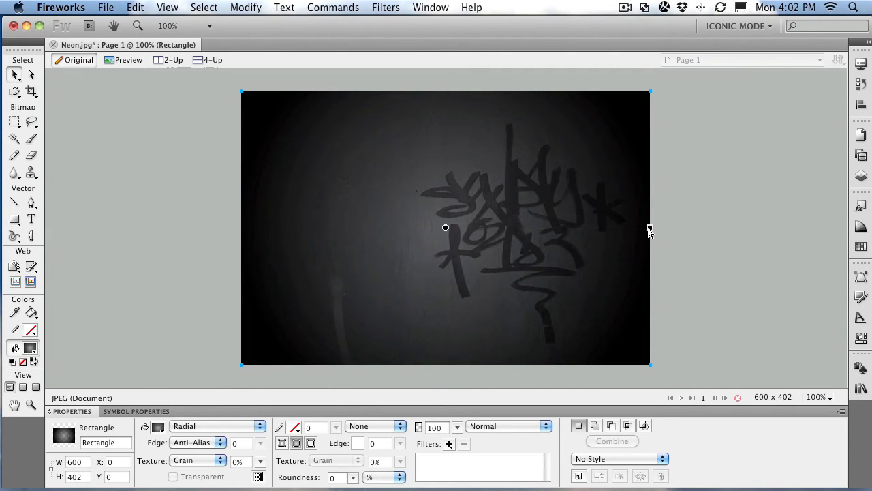
left_click_drag(649, 235, 659, 321)
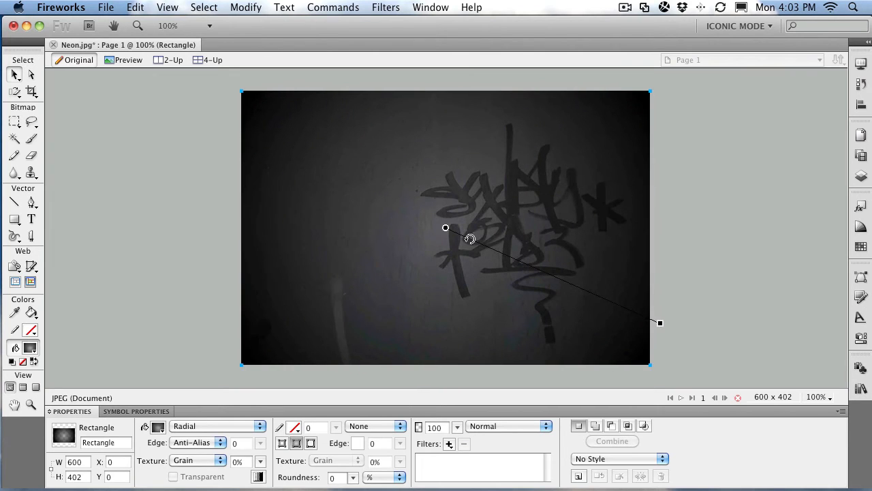
left_click_drag(443, 228, 366, 190)
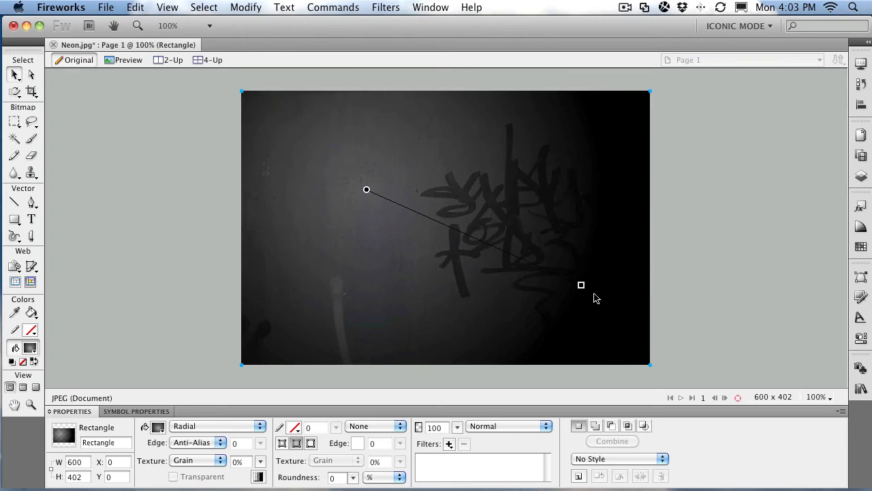
left_click_drag(580, 286, 644, 331)
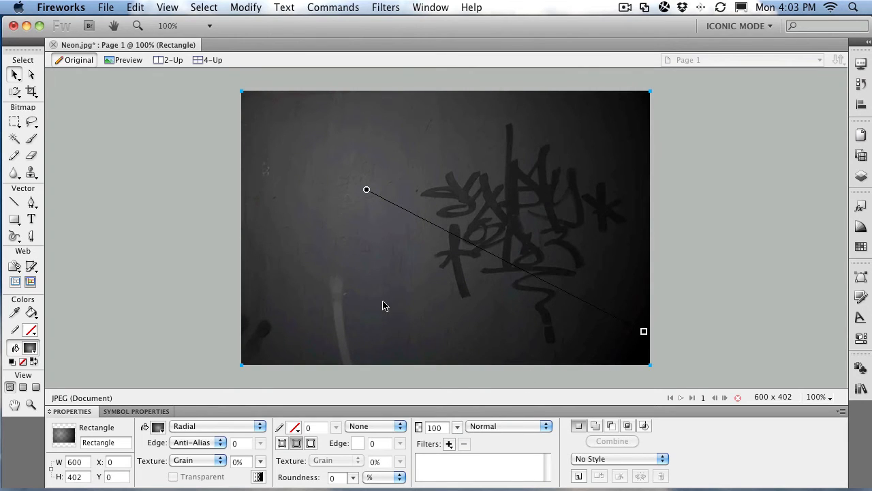
- Set the gradient rectangle's blend mode to Overlay and deselect it
left_click(509, 426)
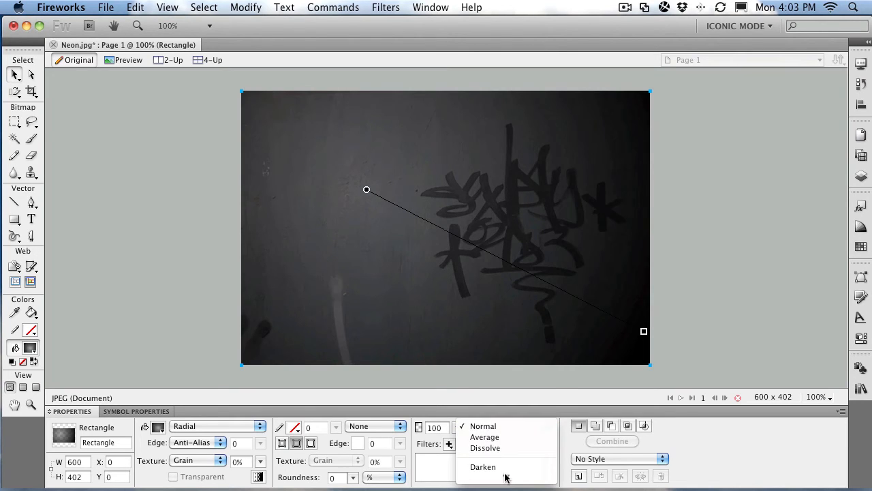
mouse_move(505, 477)
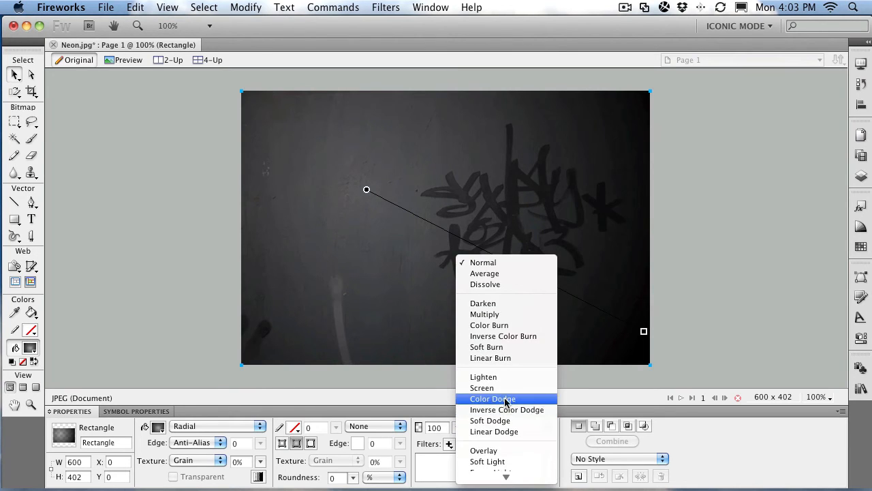
left_click(503, 450)
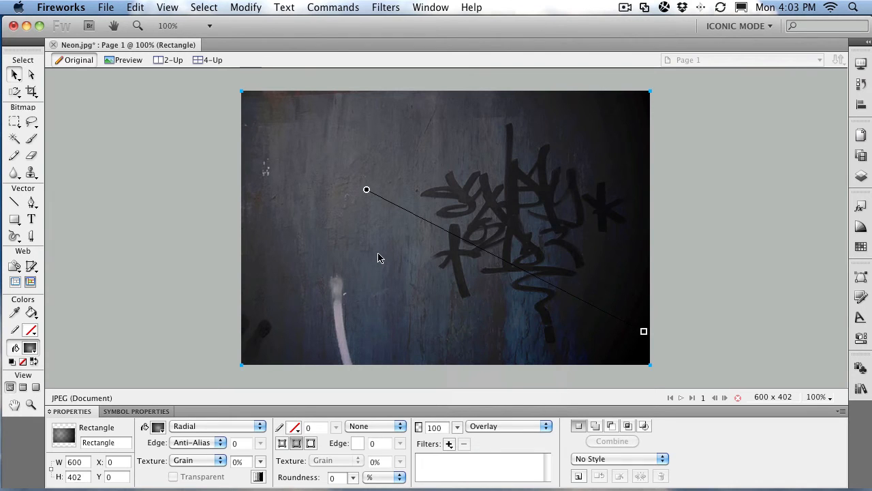
left_click(181, 157)
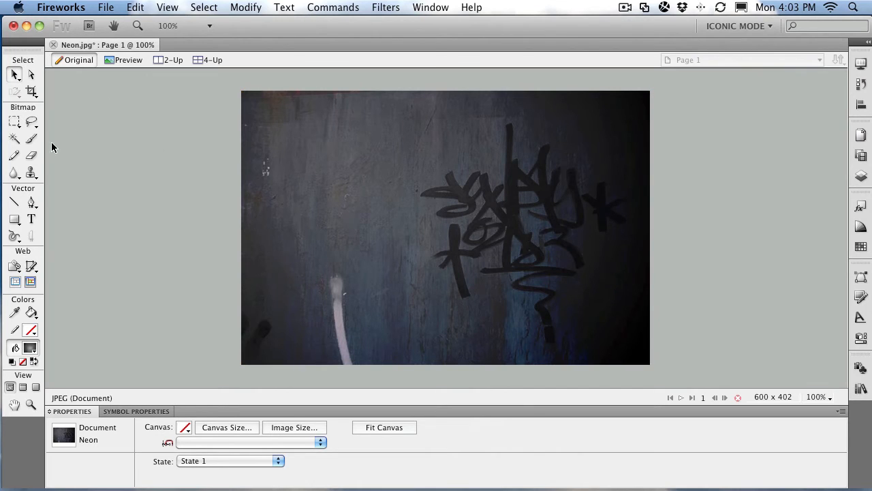
- Draw a closed, irregular Pen path about 299 x 403 px over the left side of the wall, with a wavy inner edge
left_click(31, 202)
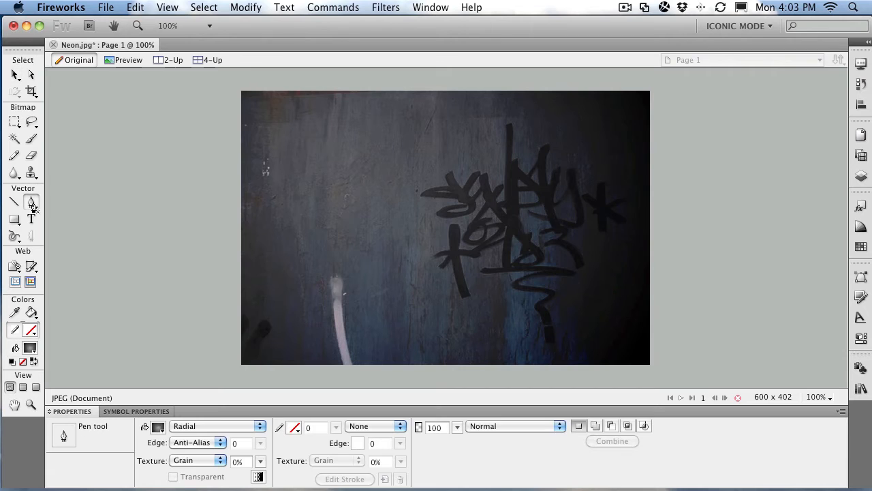
left_click(241, 92)
left_click(445, 92)
left_click(445, 109)
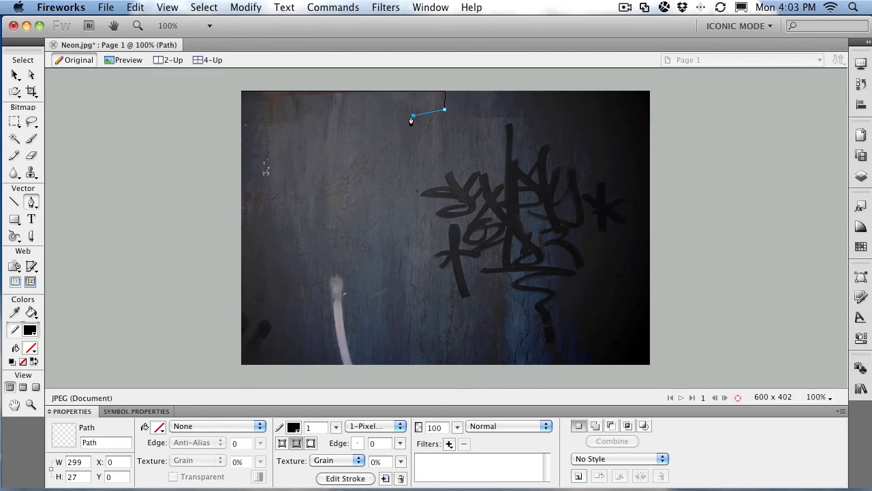
left_click_drag(388, 131, 332, 153)
left_click(307, 170)
left_click(314, 200)
left_click(337, 227)
left_click(321, 263)
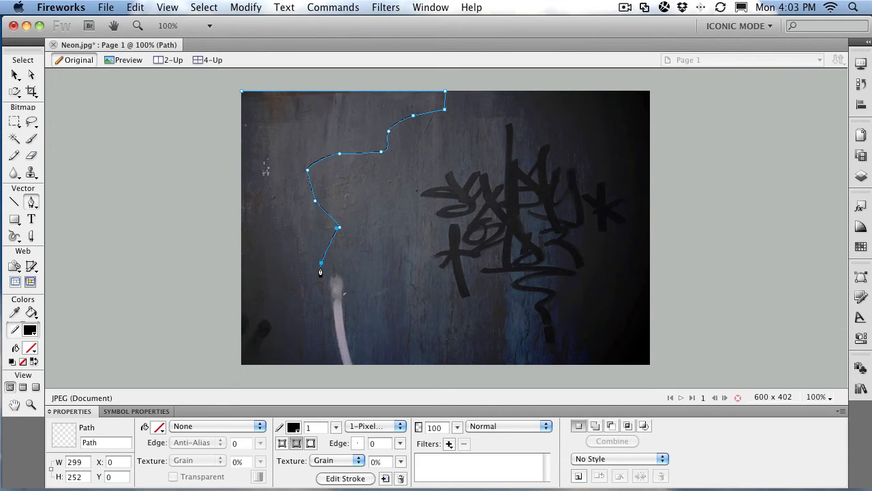
left_click(338, 287)
left_click(376, 307)
left_click(374, 342)
left_click(364, 361)
left_click(353, 367)
left_click(241, 367)
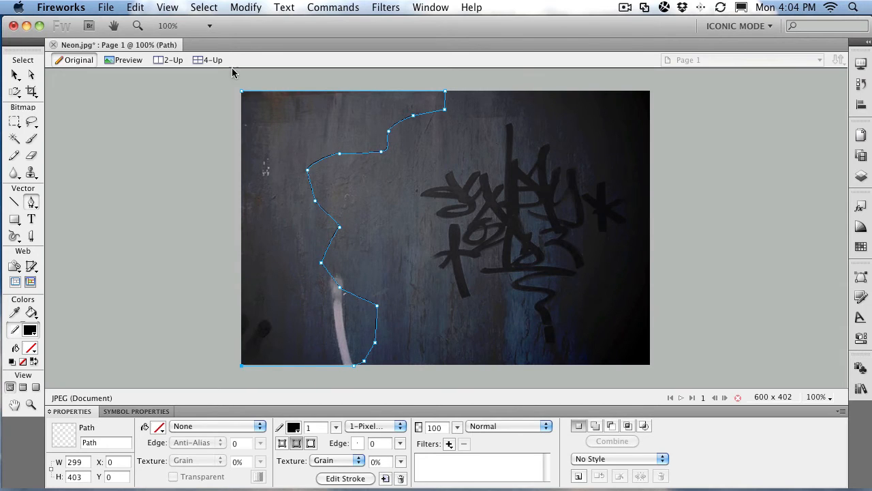
left_click(242, 93)
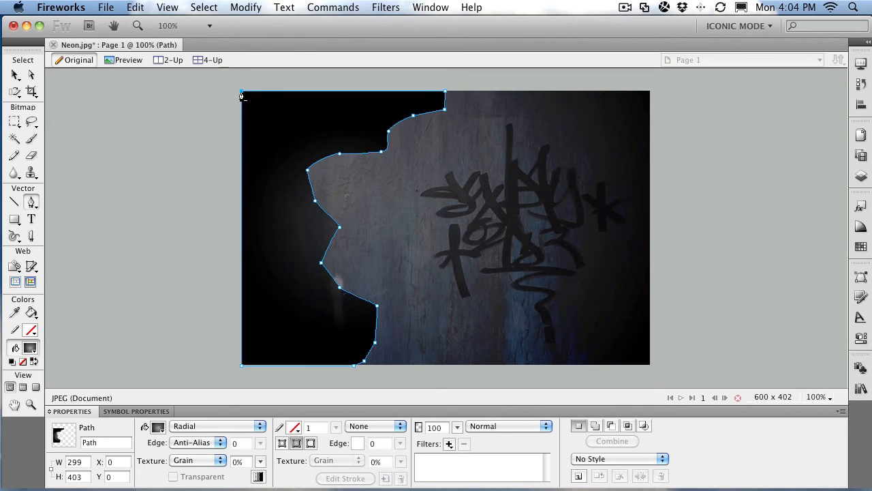
- Change the wavy path's fill edge to Feather with an amount of 90
left_click(15, 77)
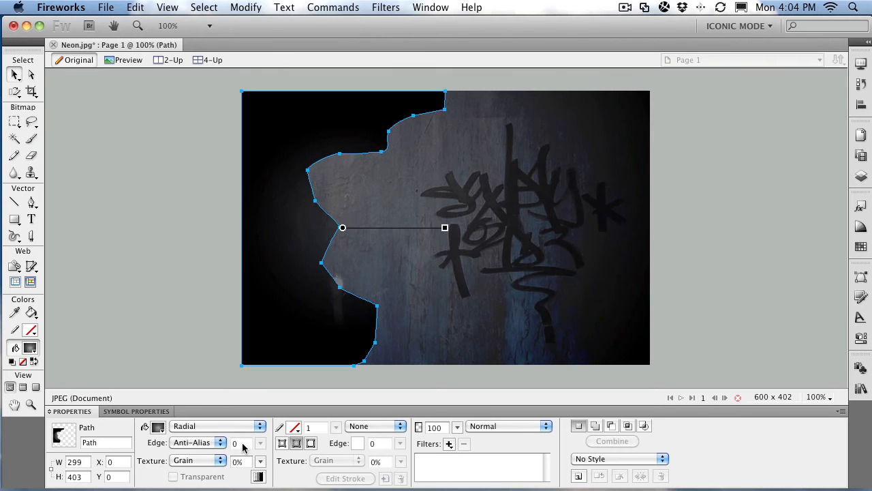
left_click(195, 442)
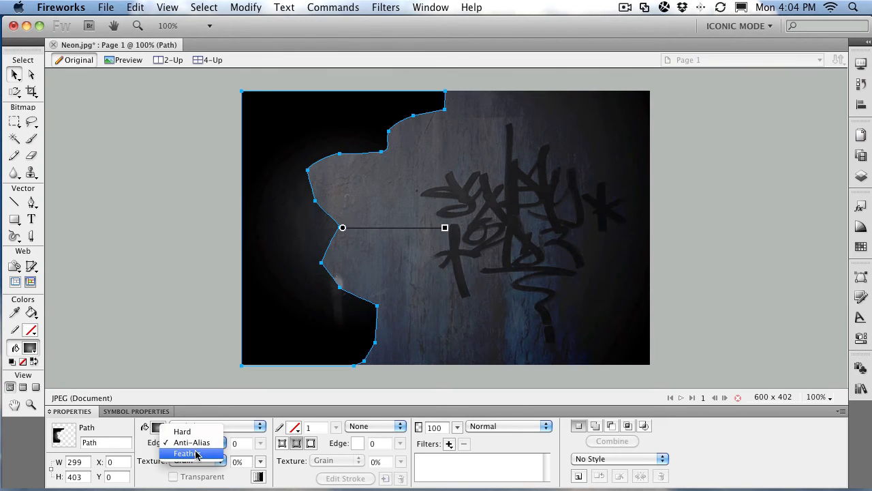
left_click(194, 454)
left_click_drag(260, 443, 265, 394)
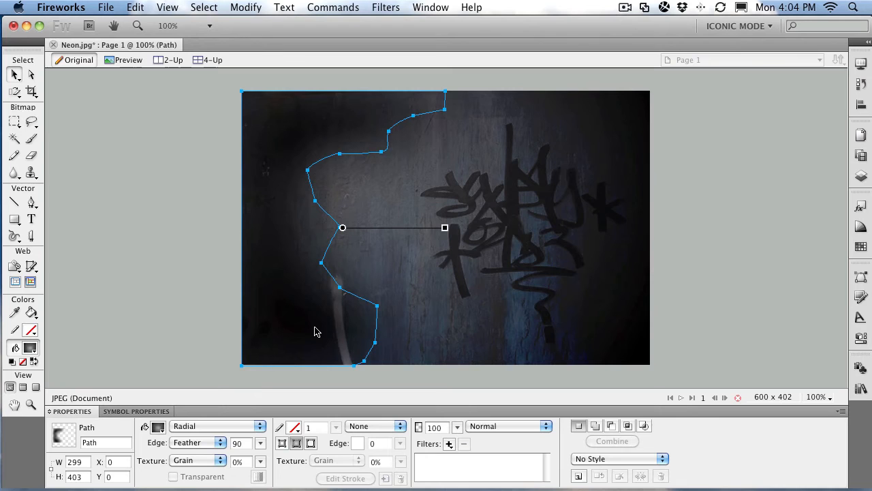
- Set the feathered path's blend mode to Overlay and deselect it
left_click(504, 426)
mouse_move(505, 479)
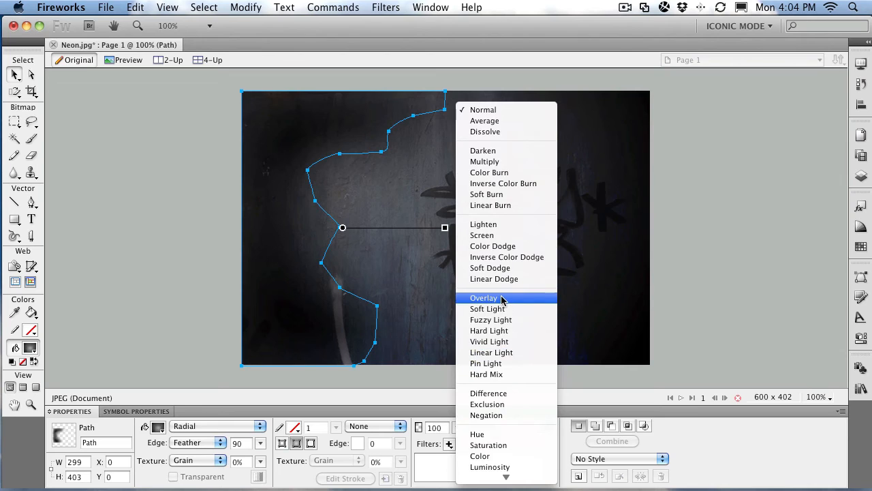
left_click(501, 300)
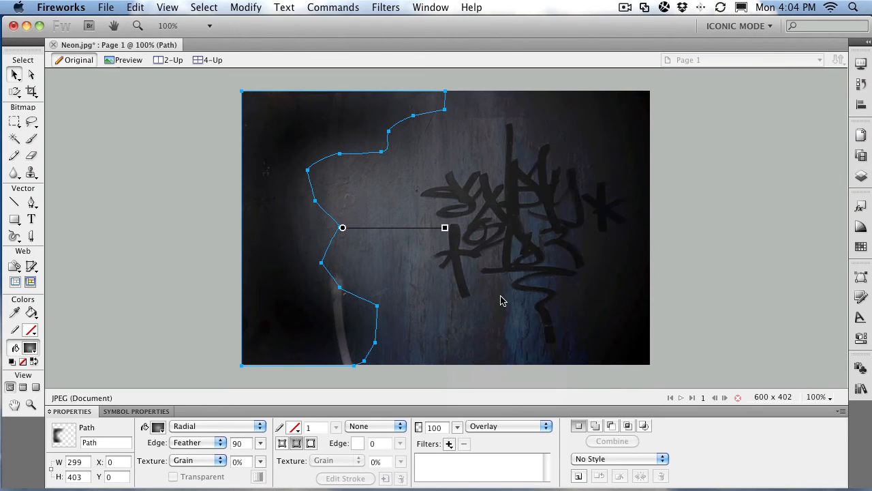
left_click(712, 211)
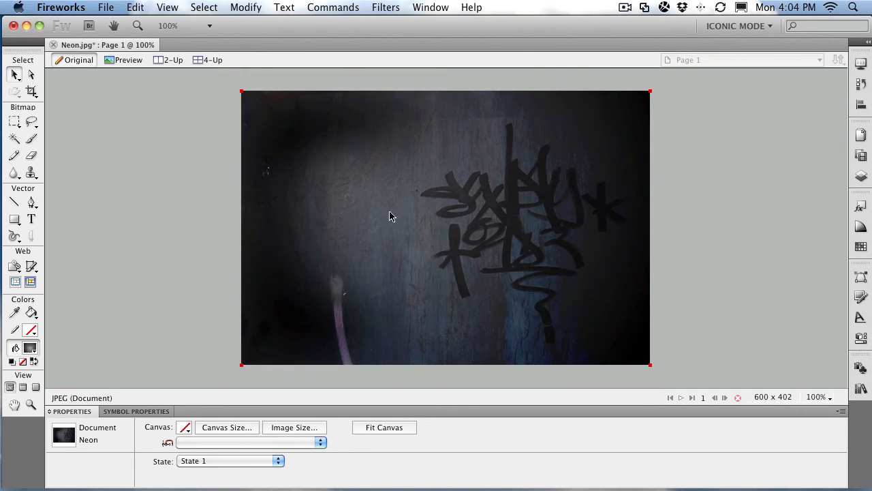
- Add the text "Neon" on the wall and move it to about X 81, Y 108
left_click(31, 219)
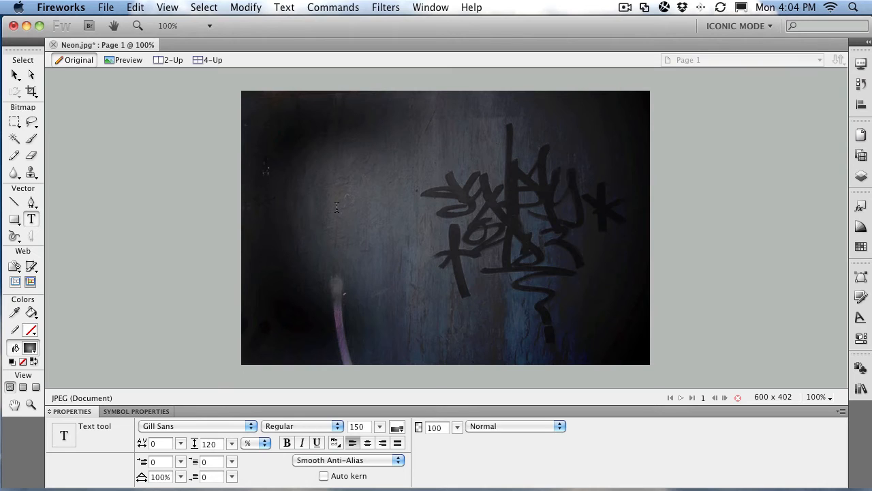
left_click(336, 206)
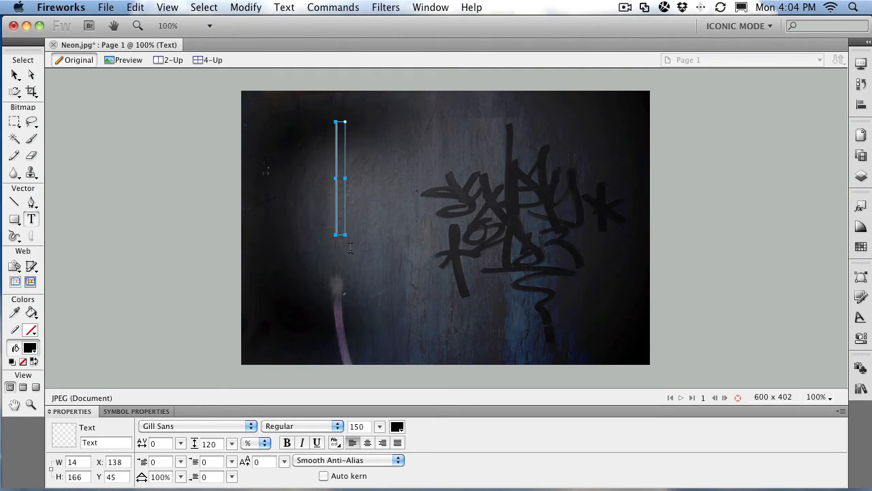
type("Neon")
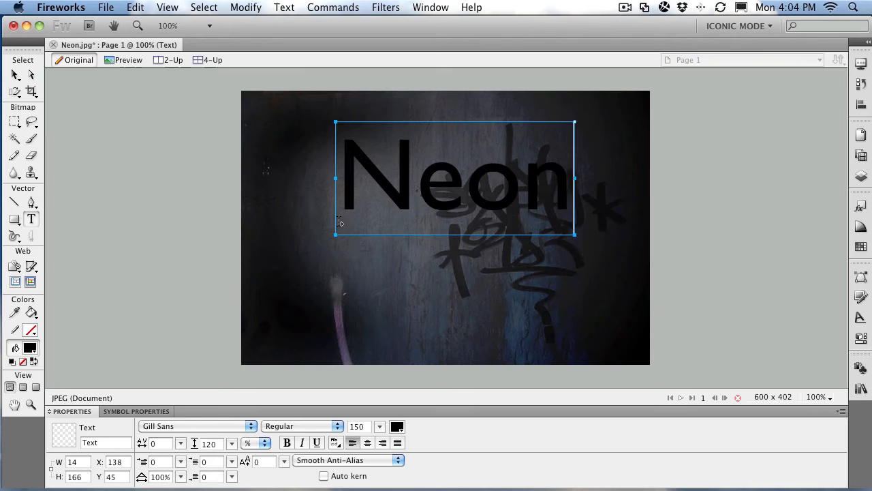
left_click(15, 75)
left_click_drag(423, 191, 385, 234)
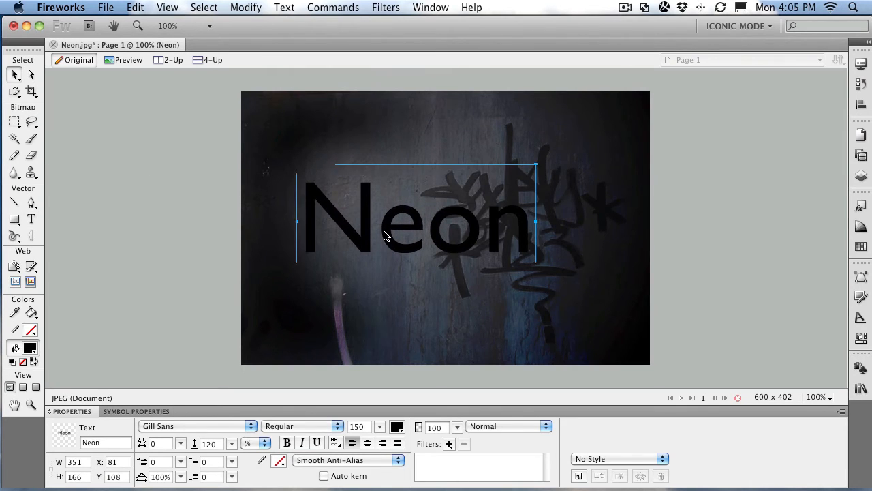
- Select all the letters of "Neon" and reduce the font size to 96
double_click(385, 234)
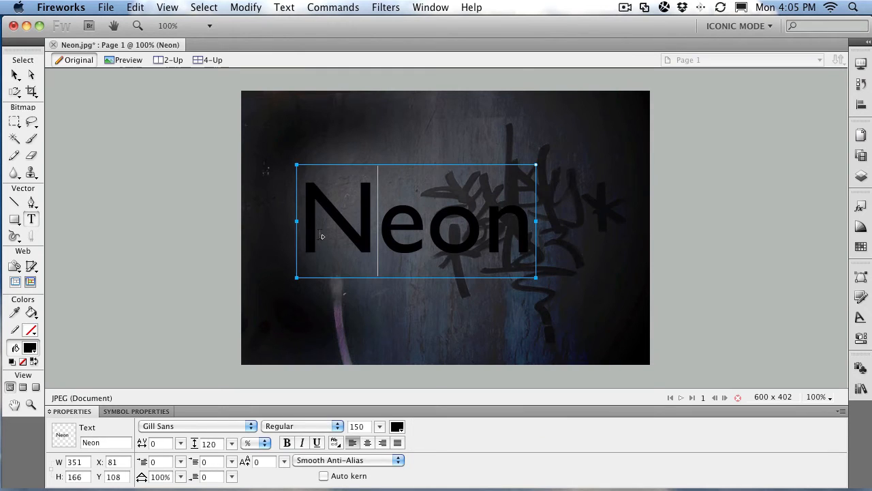
left_click_drag(321, 235, 512, 235)
left_click_drag(380, 426, 340, 427)
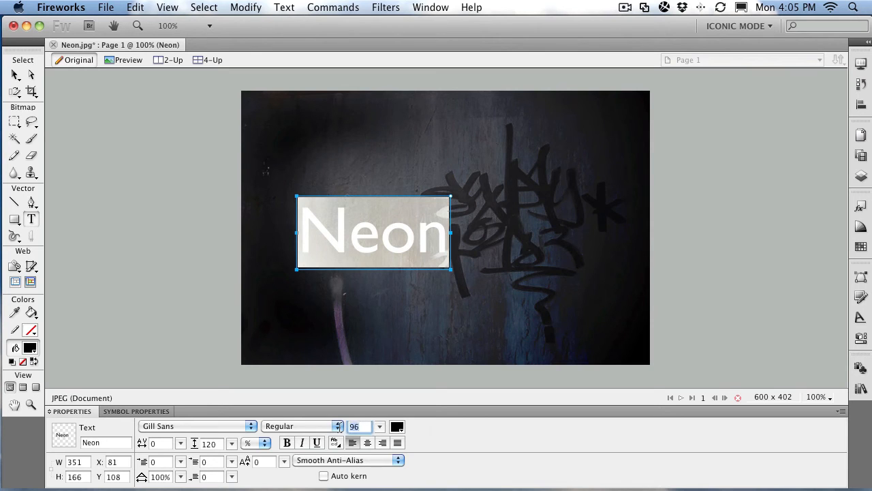
- Set the "Neon" text size to 120 and move the text to about X 94, Y 82
type("120")
key("Return")
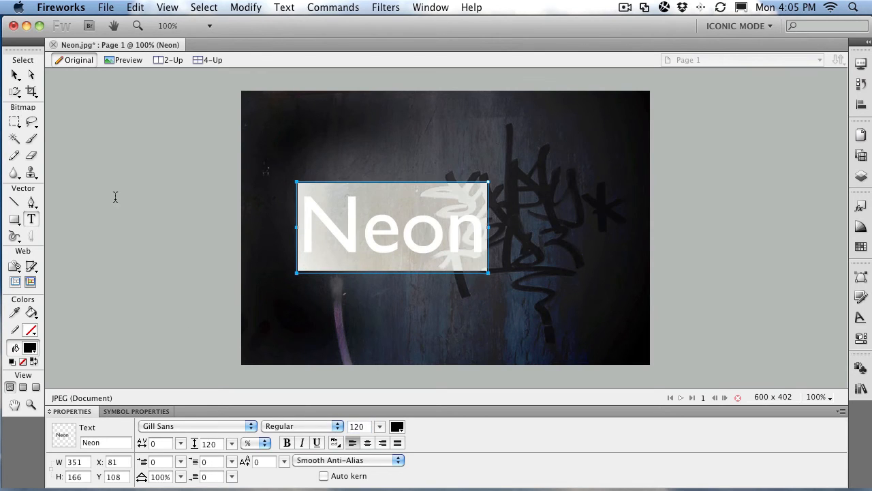
left_click(15, 75)
left_click_drag(354, 242, 363, 209)
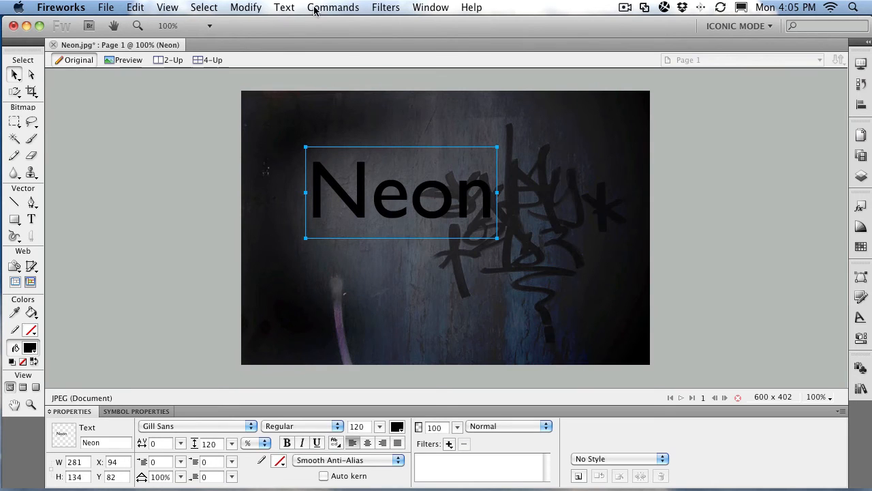
- Convert the "Neon" text to paths and ungroup it into separate letter shapes
left_click(285, 7)
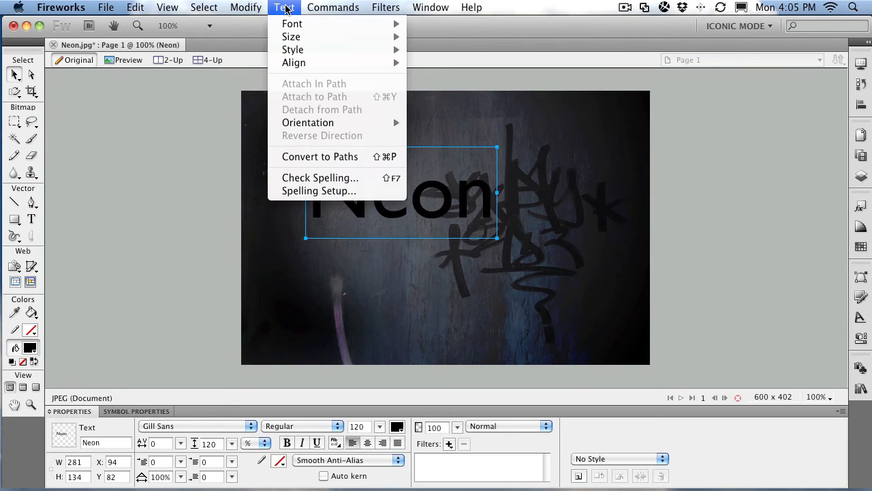
left_click(311, 157)
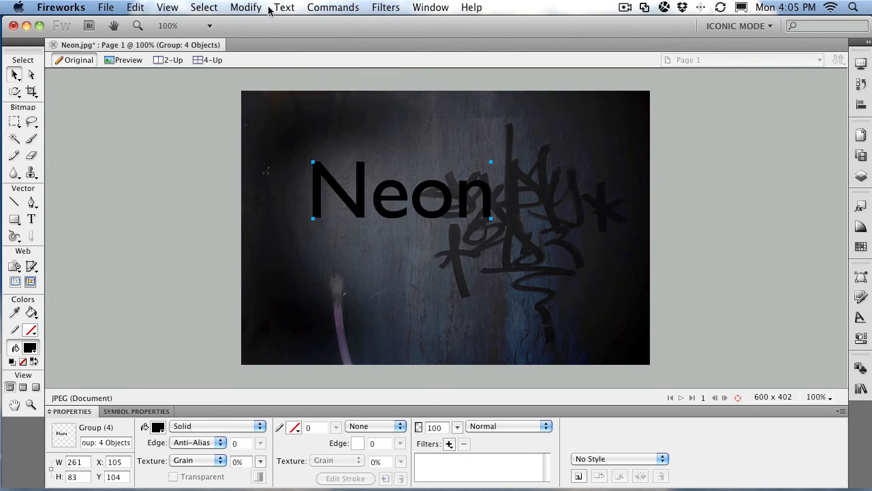
left_click(245, 8)
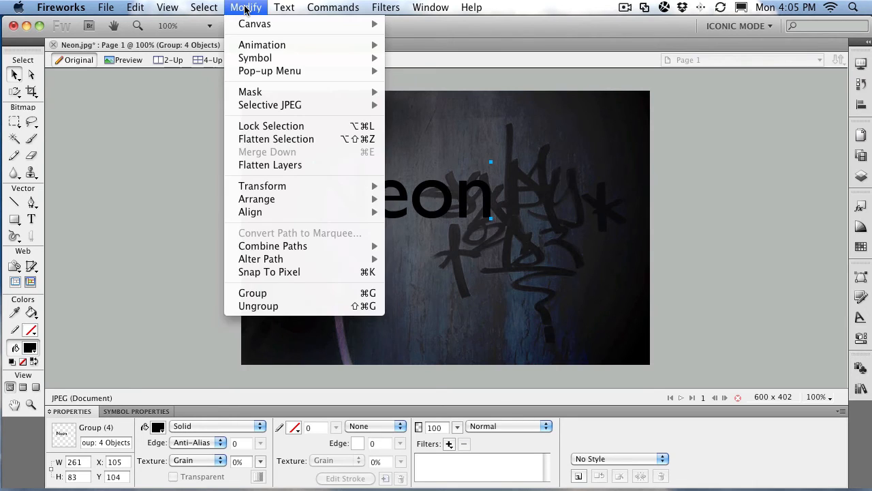
left_click(252, 307)
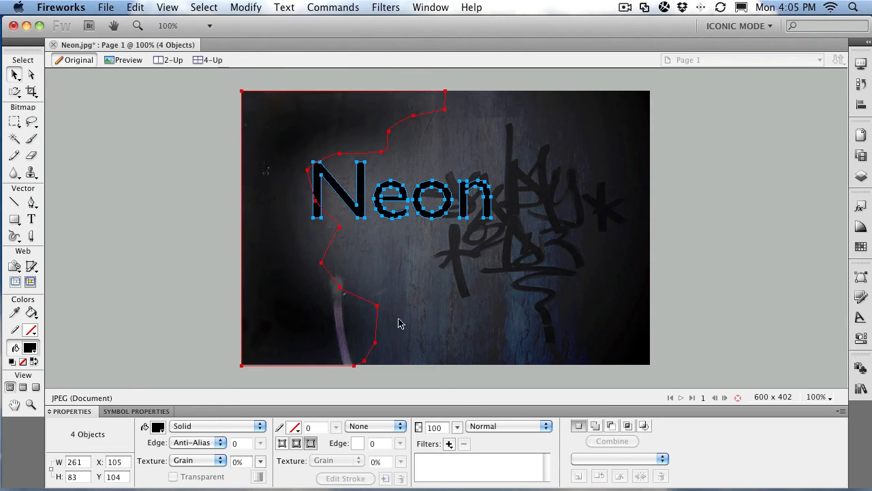
- Remove the fill from the four letters, give them a red stroke 5 pixels wide, and deselect them
left_click(165, 423)
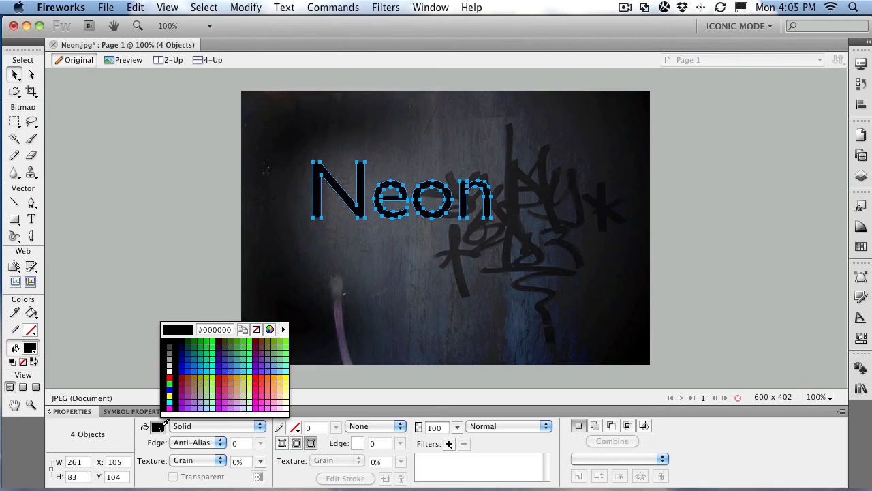
left_click(257, 330)
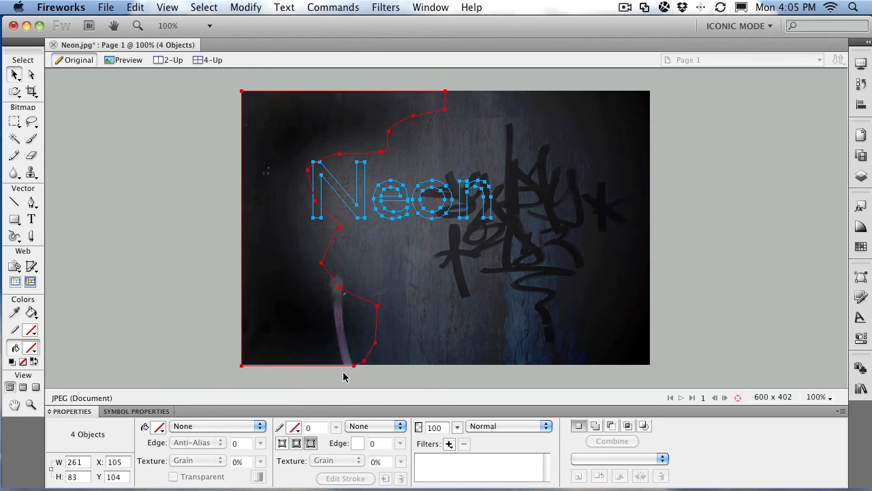
left_click(295, 427)
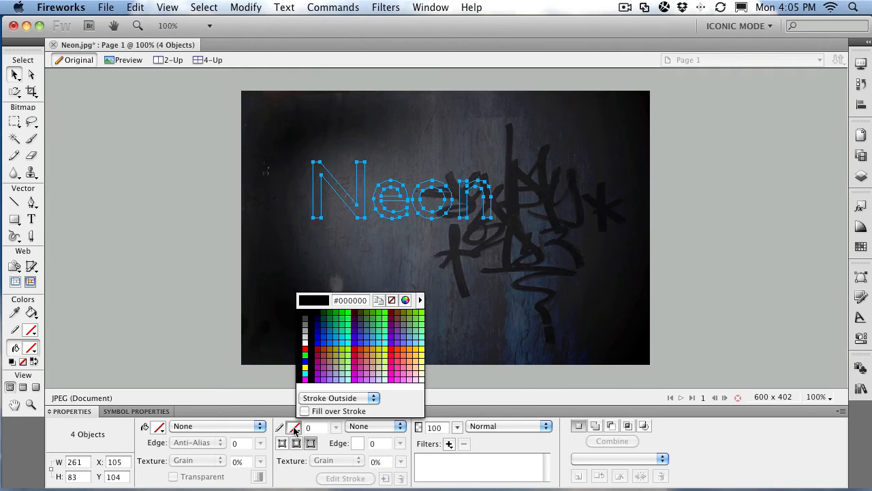
left_click(306, 347)
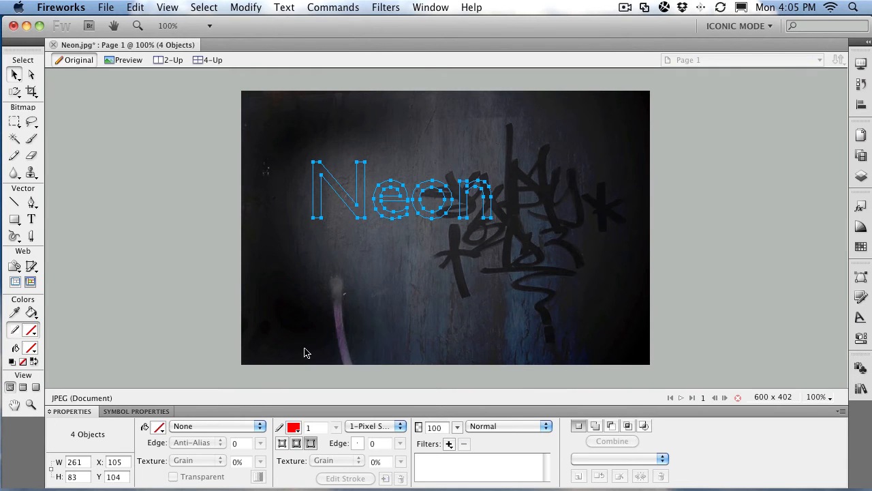
left_click(335, 427)
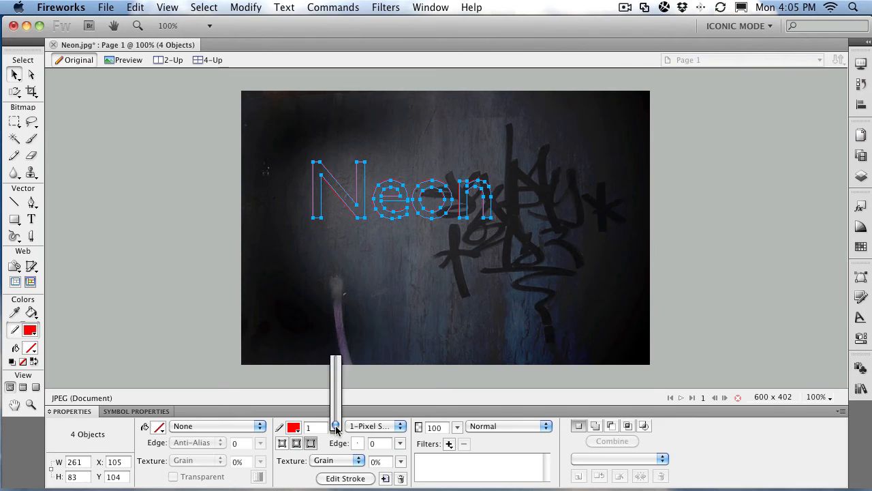
left_click_drag(337, 428, 337, 427)
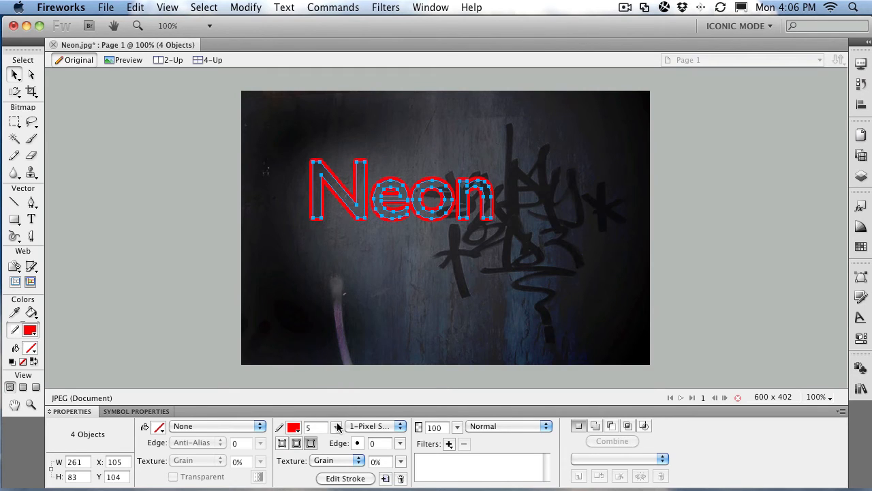
left_click(670, 302)
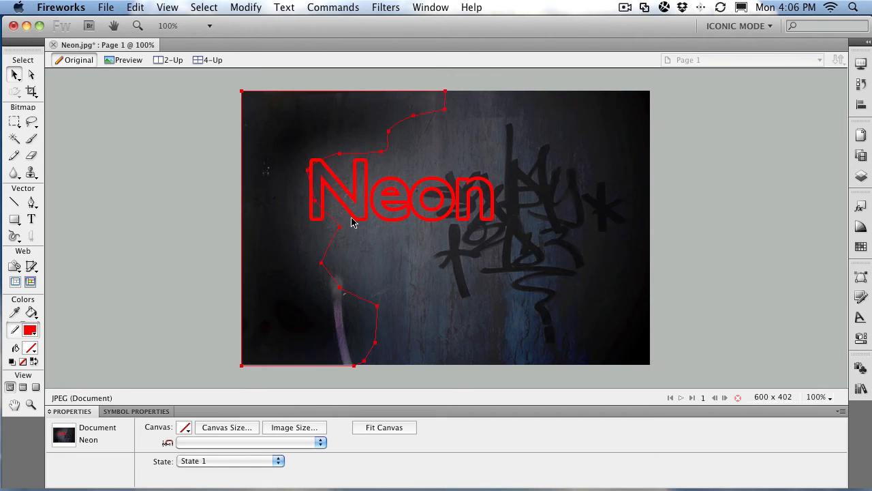
- Reduce the stroke width of the letter "e" on its own and deselect it
left_click(386, 221)
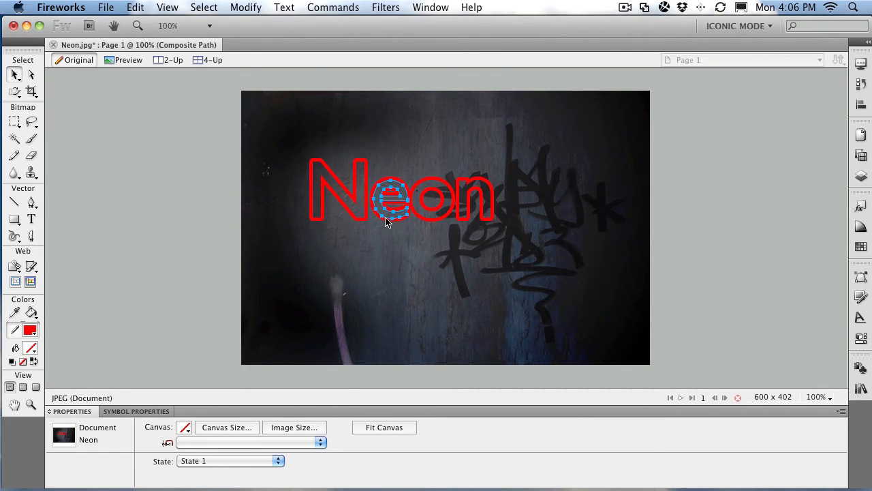
left_click_drag(335, 426, 337, 430)
left_click(658, 282)
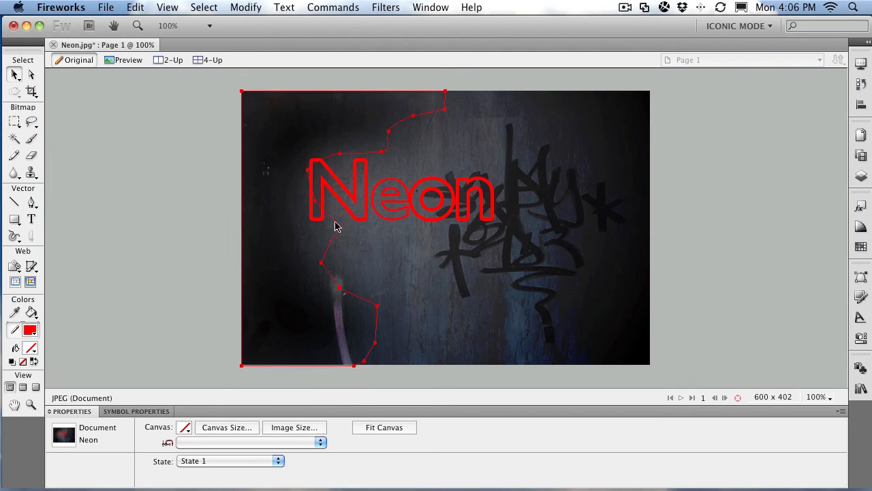
- Try a yellow Glow filter on the letter "N" alone and remove it again
left_click(366, 222)
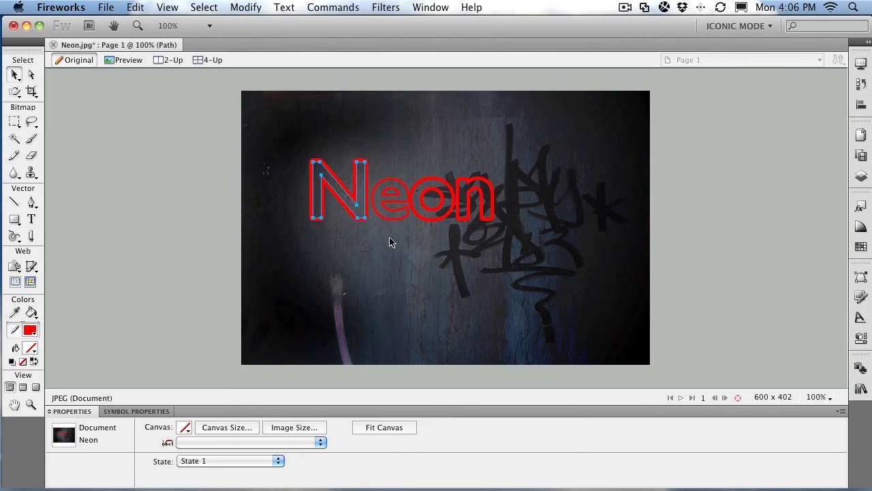
left_click(448, 444)
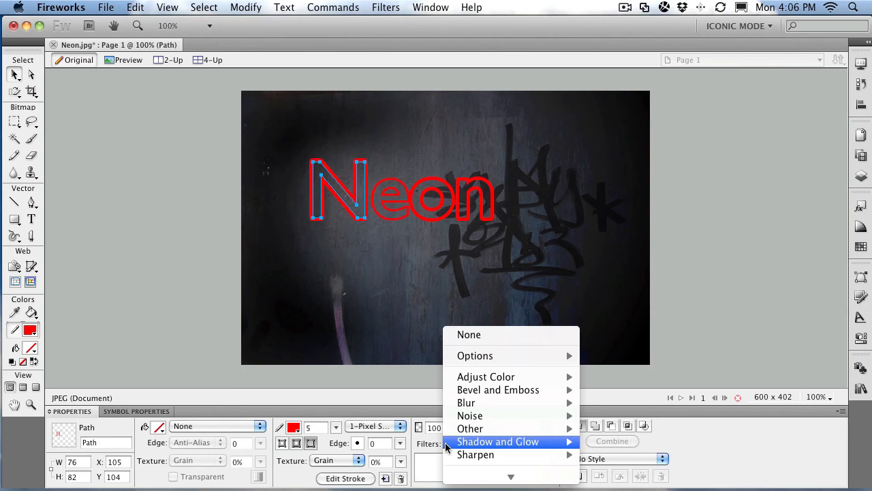
mouse_move(477, 442)
left_click(606, 436)
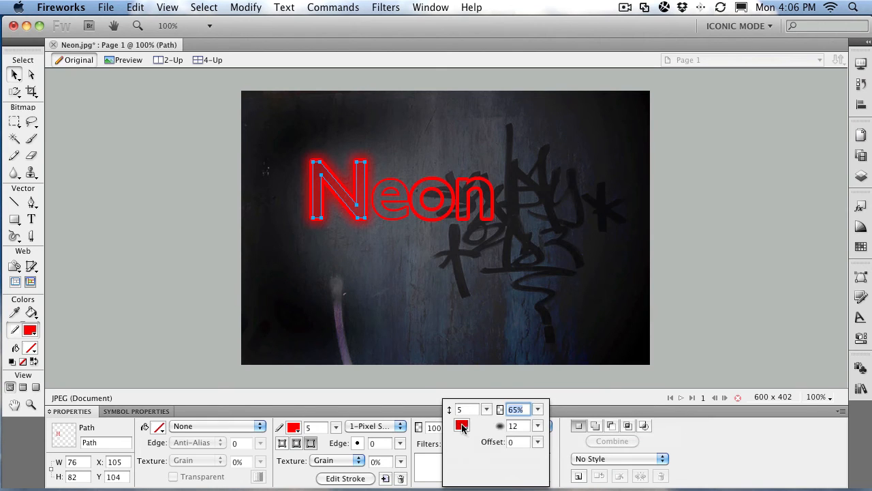
left_click(462, 427)
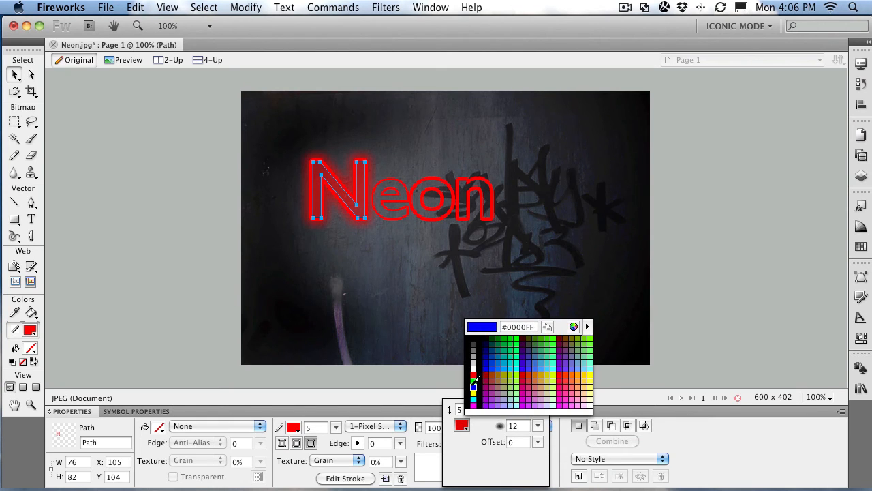
left_click(473, 392)
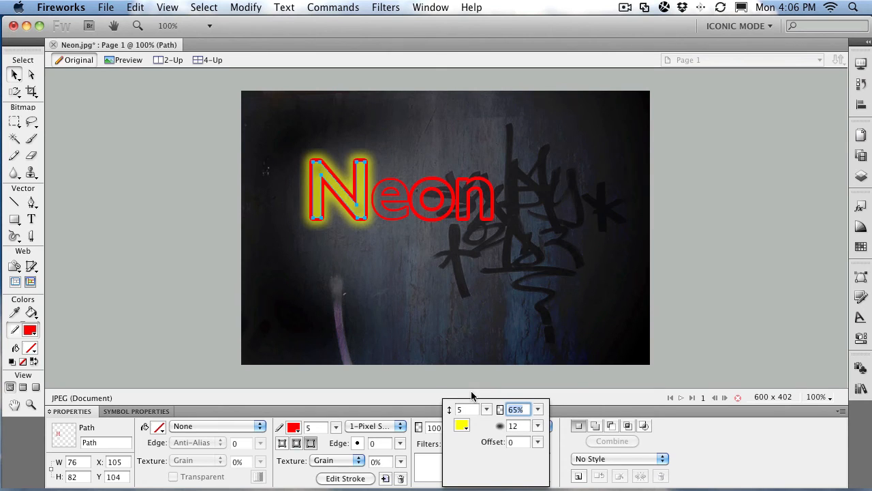
left_click(639, 397)
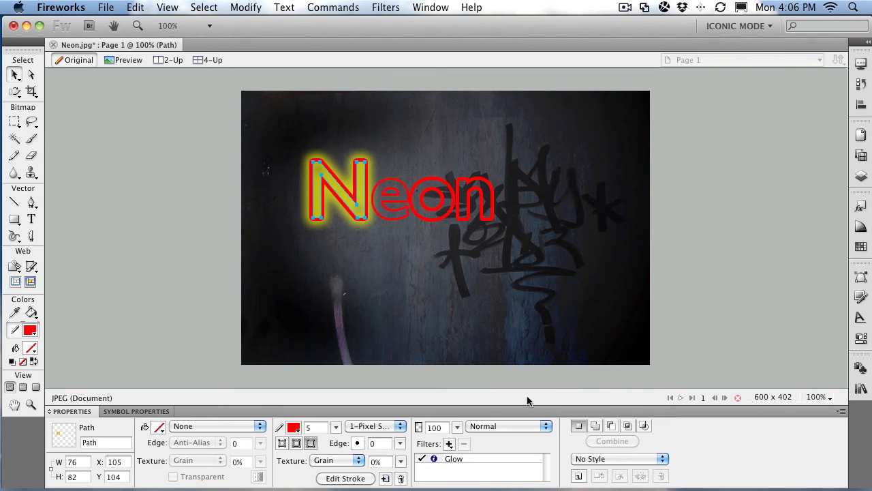
left_click(447, 458)
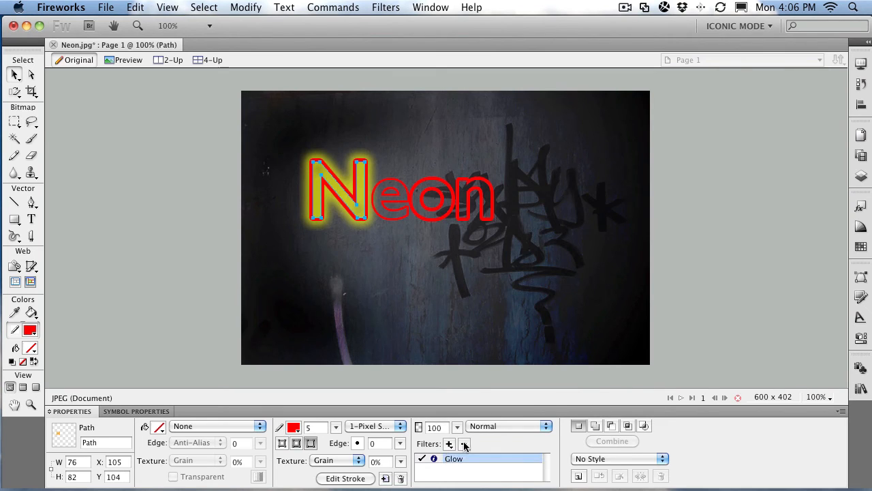
left_click(464, 444)
- Select all four letter paths in the Background layer and apply a yellow Glow filter to them
left_click(861, 176)
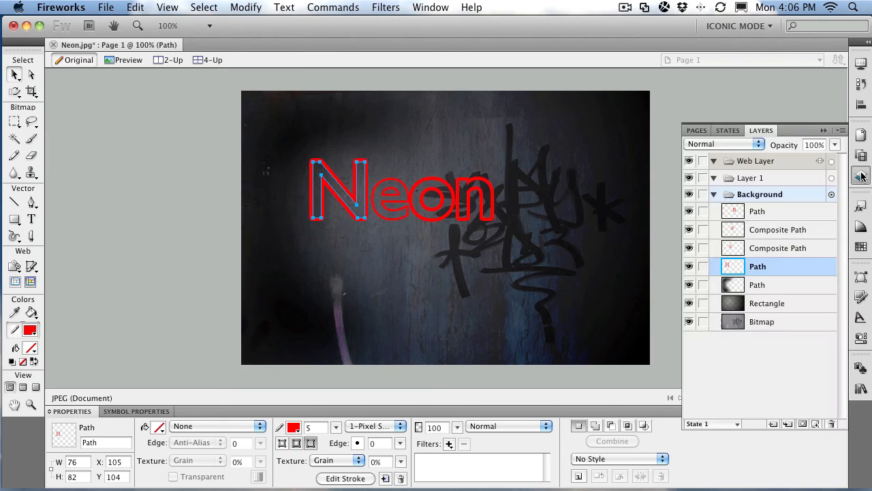
left_click(766, 214, "shift")
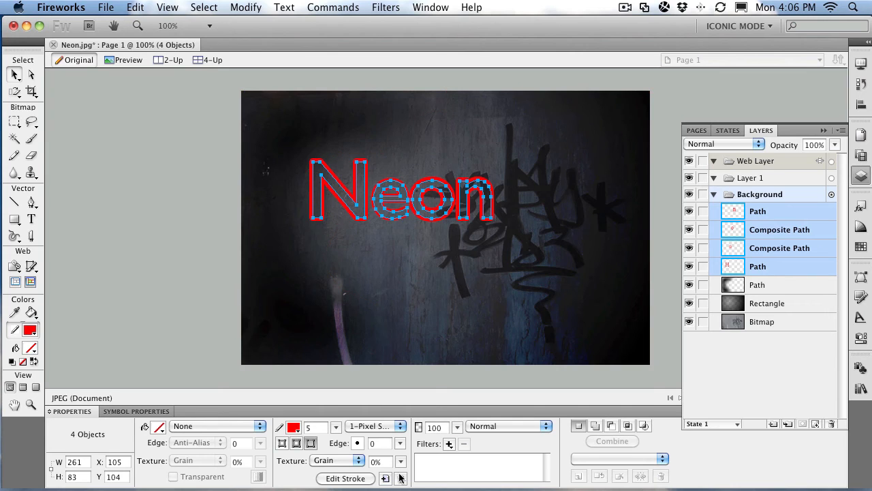
left_click(449, 444)
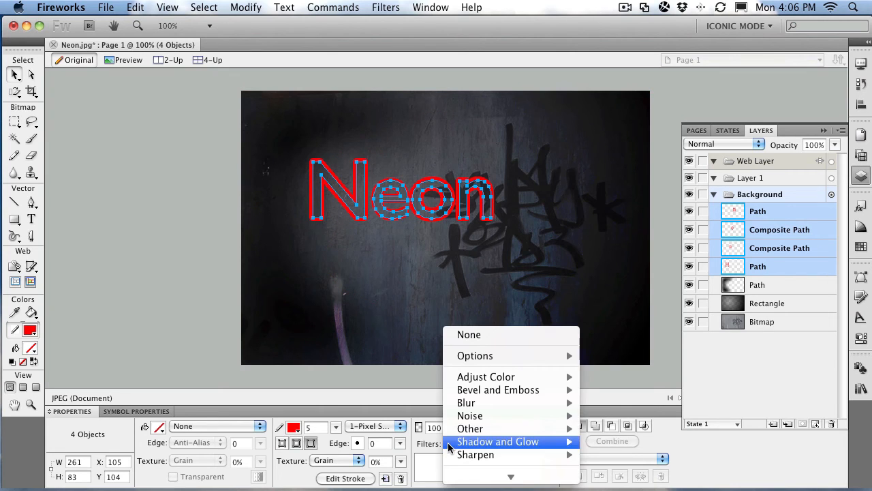
mouse_move(463, 434)
mouse_move(566, 443)
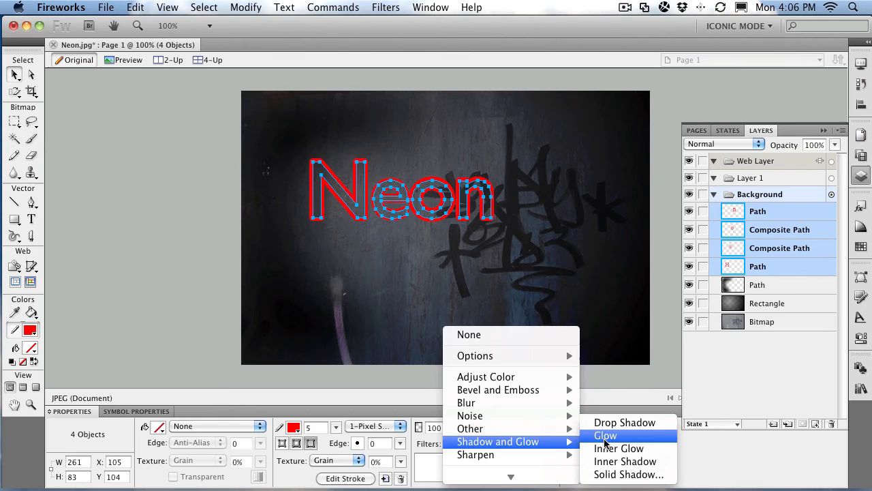
left_click(605, 436)
left_click(462, 426)
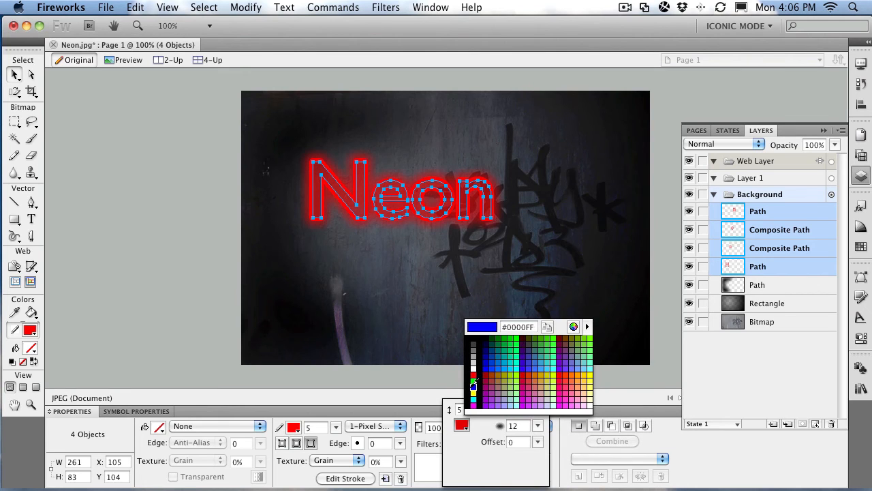
left_click(473, 390)
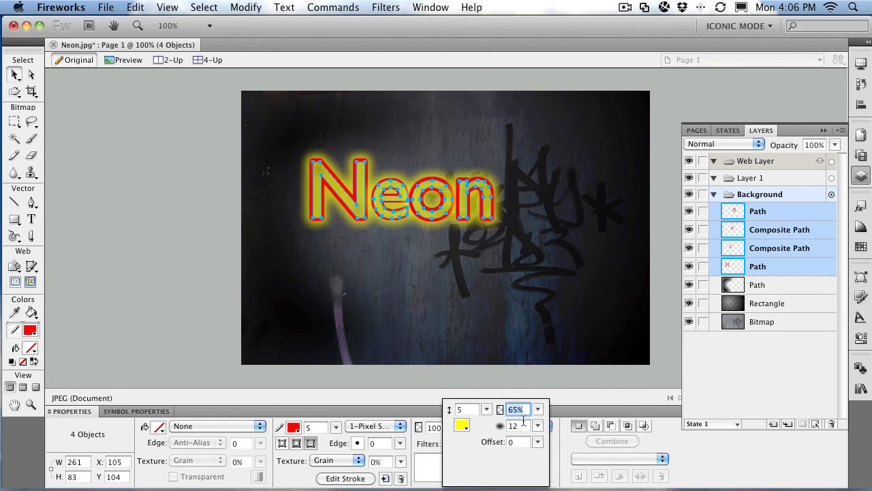
- Set the letters' glow to width 3, softness 5 and opacity 100%
left_click_drag(487, 409, 486, 412)
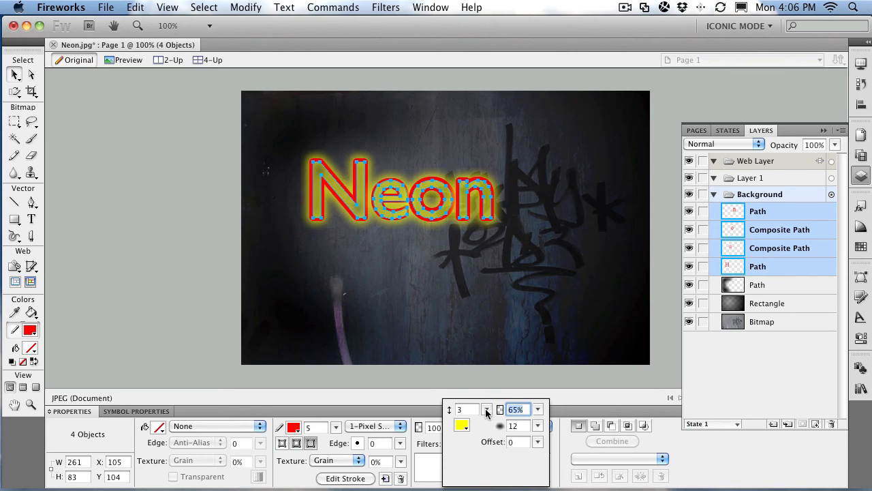
left_click(538, 426)
left_click_drag(537, 425, 537, 444)
left_click_drag(538, 410, 539, 383)
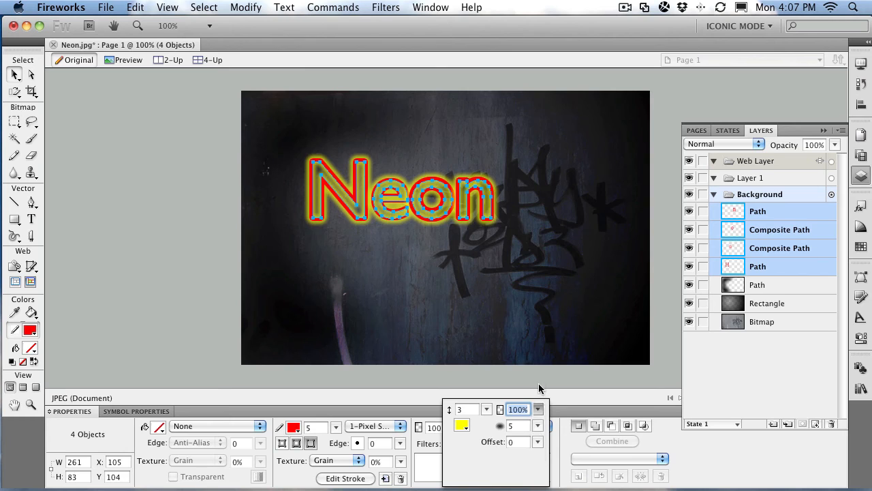
left_click(538, 383)
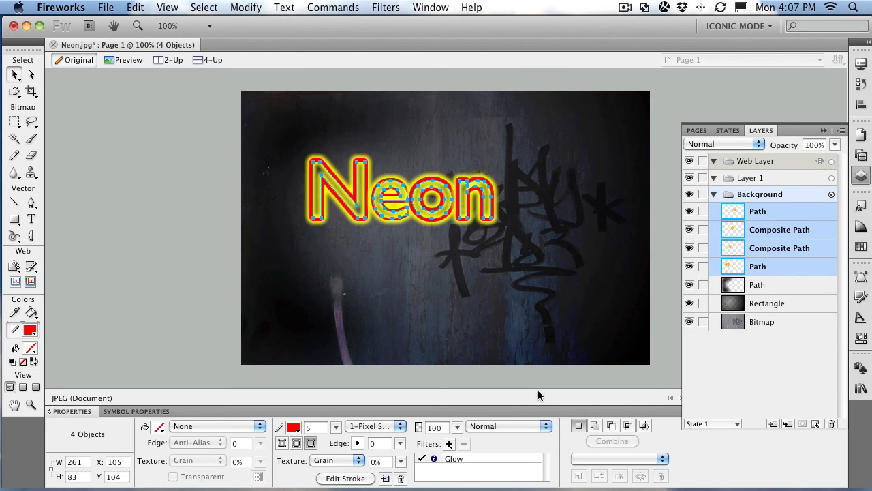
- Reopen the letters' Glow filter, lower its opacity to 57%, and deselect the letters
left_click(437, 461)
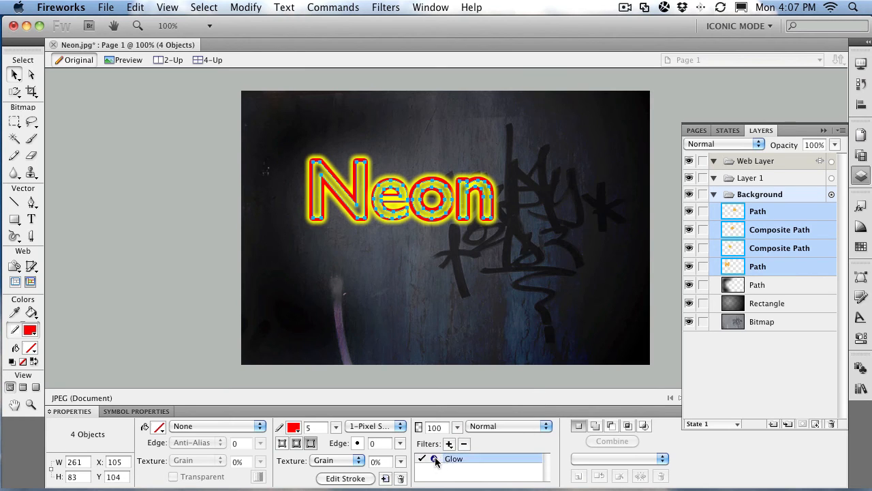
left_click(435, 459)
left_click_drag(541, 409, 540, 446)
left_click_drag(541, 409, 542, 405)
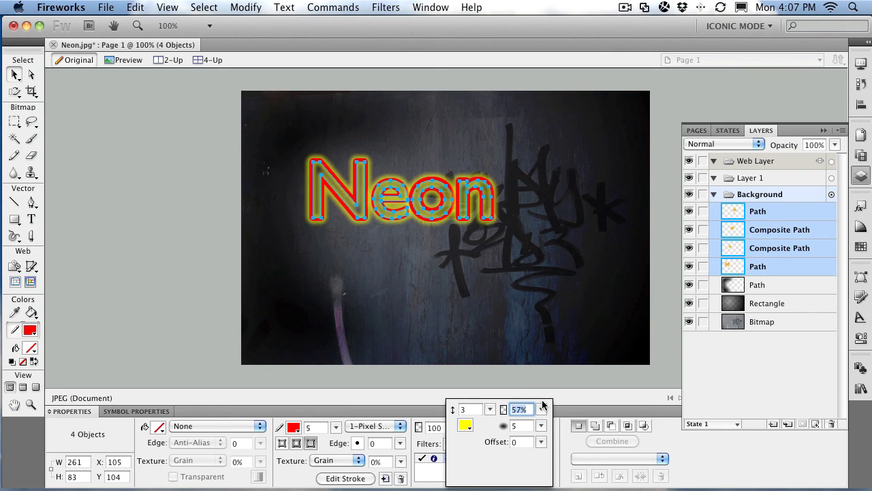
left_click(637, 232)
left_click(175, 181)
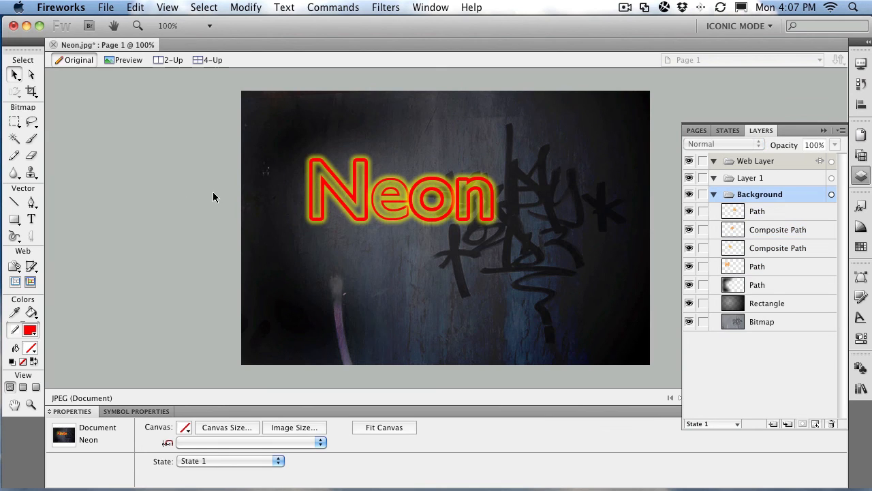
- Reselect the four letter paths, reduce their stroke width to a thinner red outline, and deselect them
left_click(748, 271)
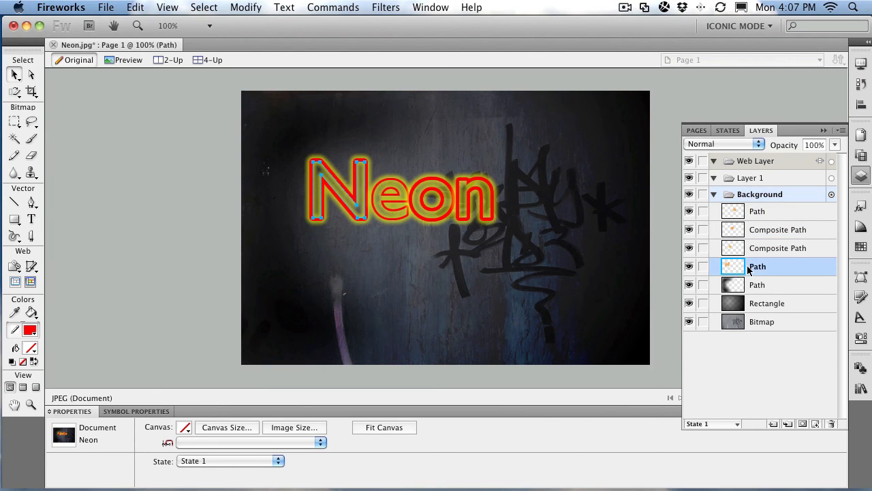
left_click(754, 216, "shift")
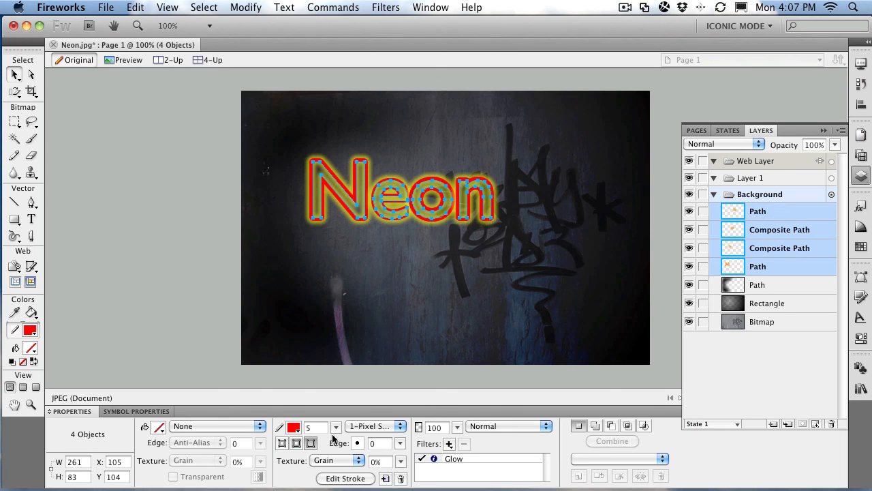
left_click_drag(335, 427, 335, 427)
left_click(659, 233)
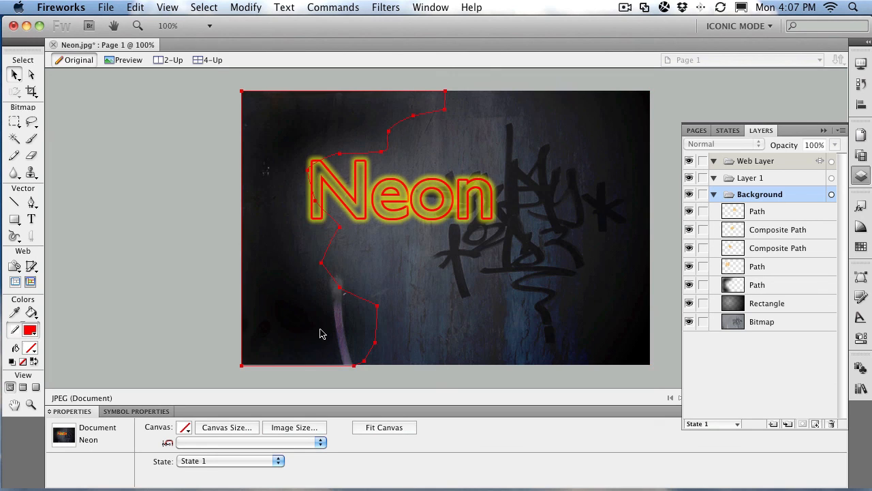
left_click(481, 318)
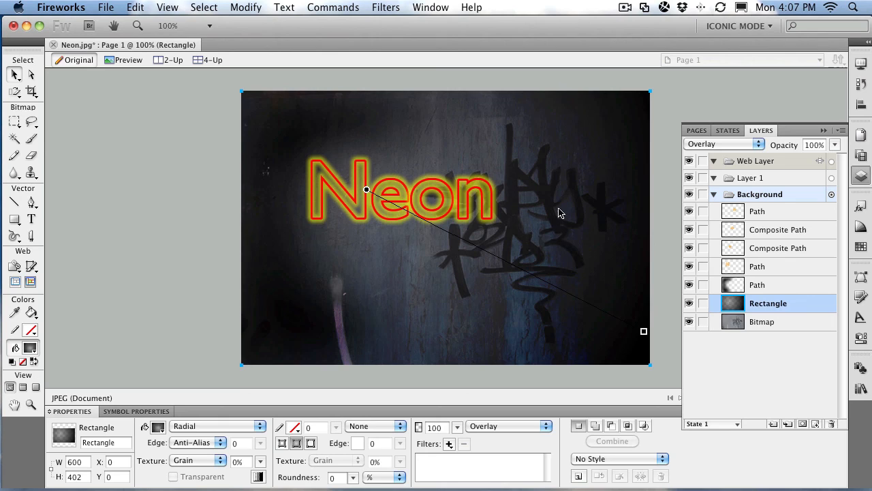
left_click(150, 135)
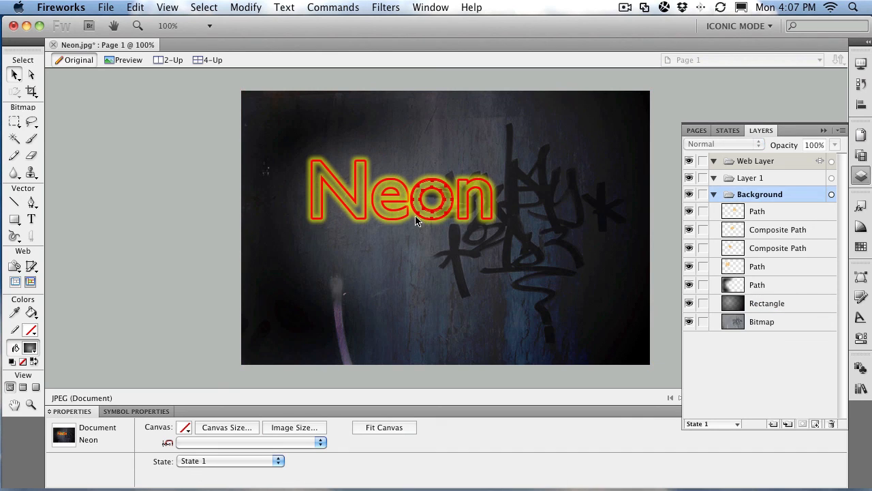